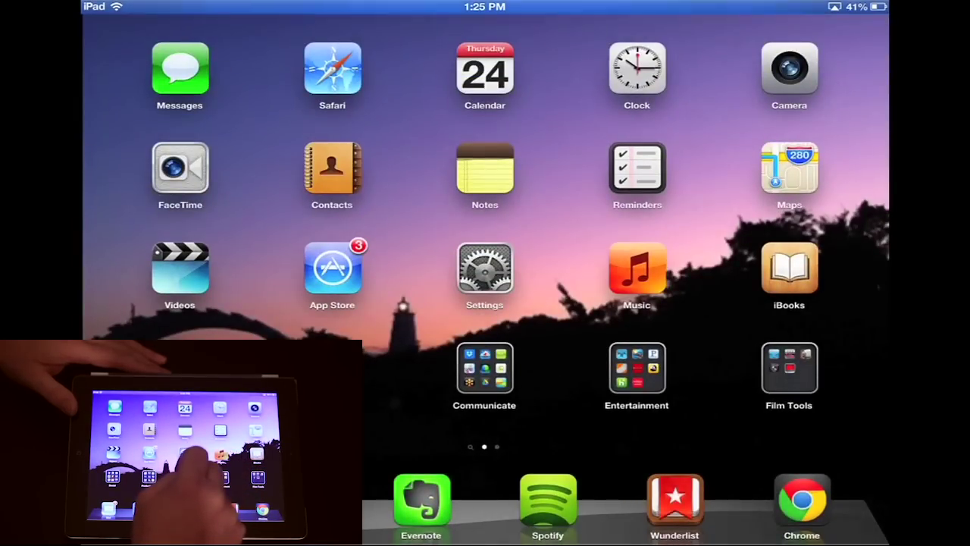
# - Launch AccessToGo from the Communicate folder on the iPad home screen
pyautogui.click(485, 368)
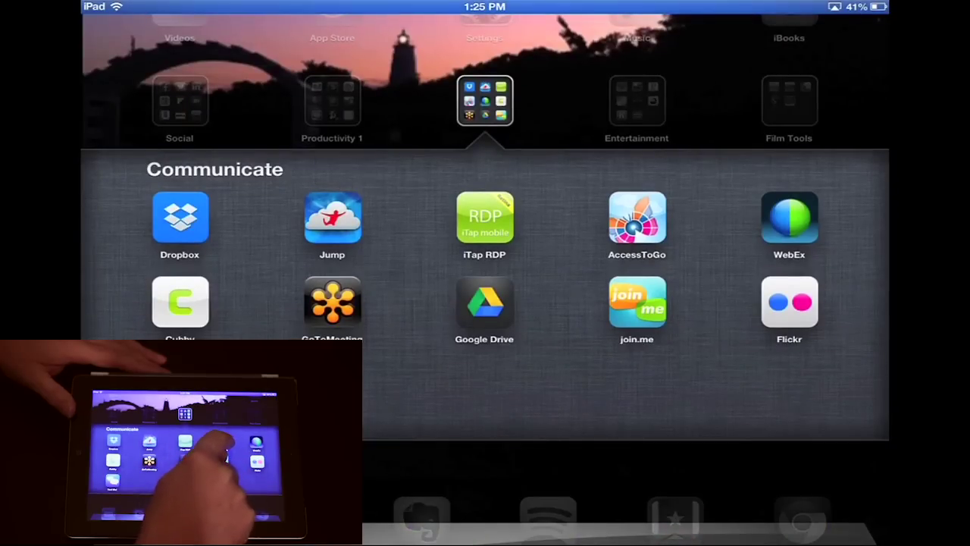
pyautogui.click(636, 220)
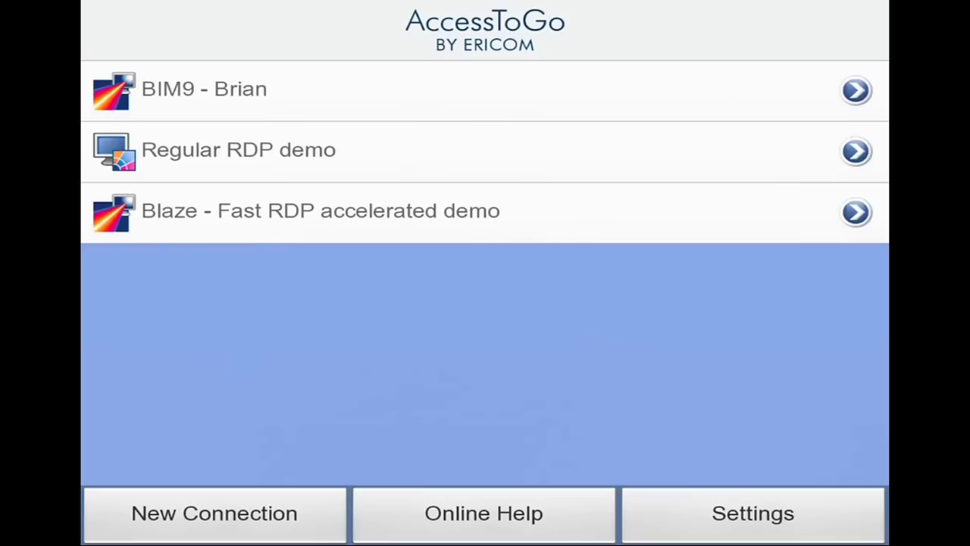
# - Open the saved BIM9 connection to reach its remote Windows desktop
pyautogui.click(204, 89)
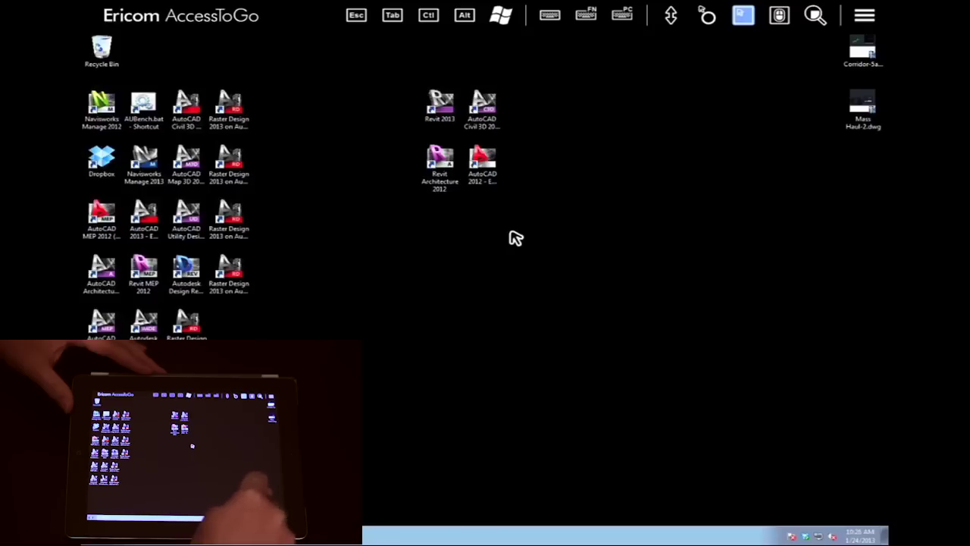
# - Launch Revit Architecture 2012 from its remote desktop shortcut
pyautogui.click(451, 173)
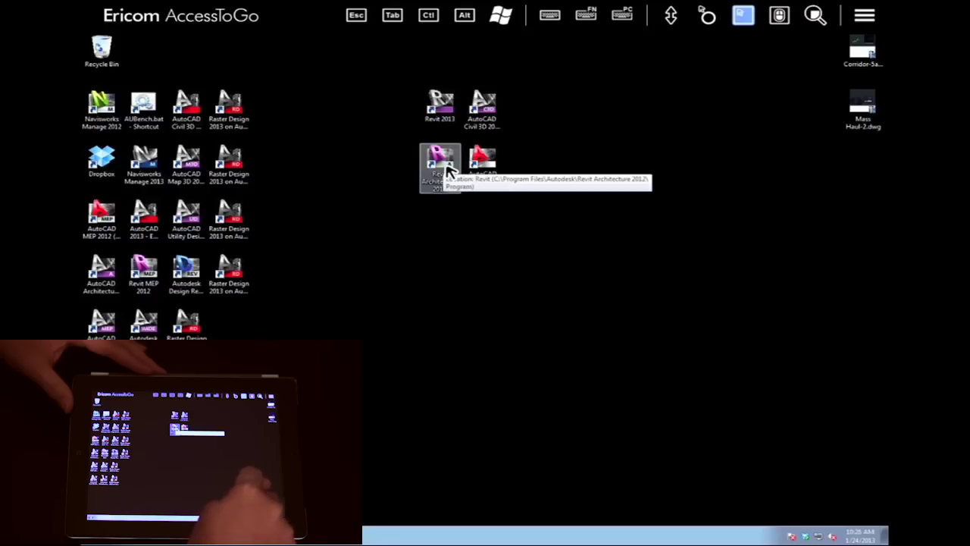
pyautogui.doubleClick(440, 166)
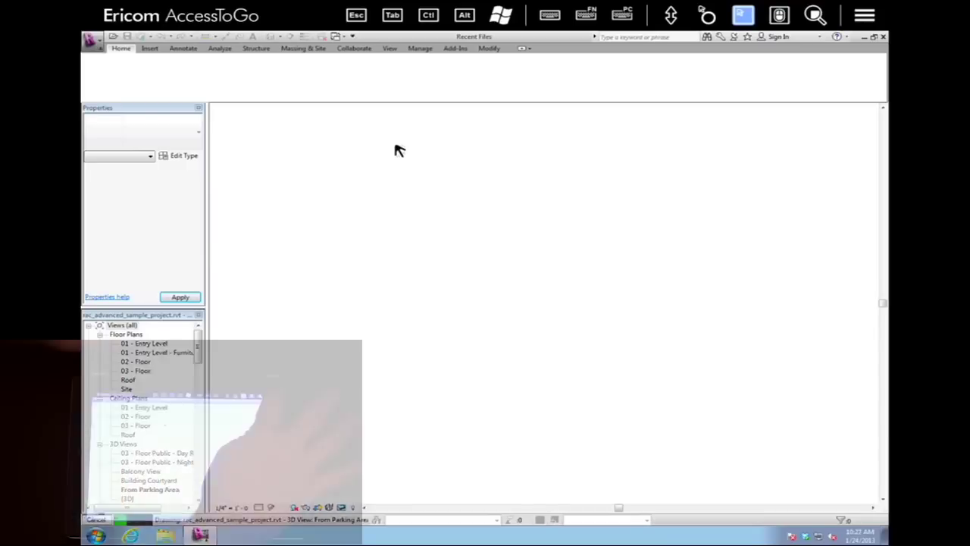
# - Open and dismiss the AccessToGo options menu while the From Parking Area view loads
pyautogui.click(865, 15)
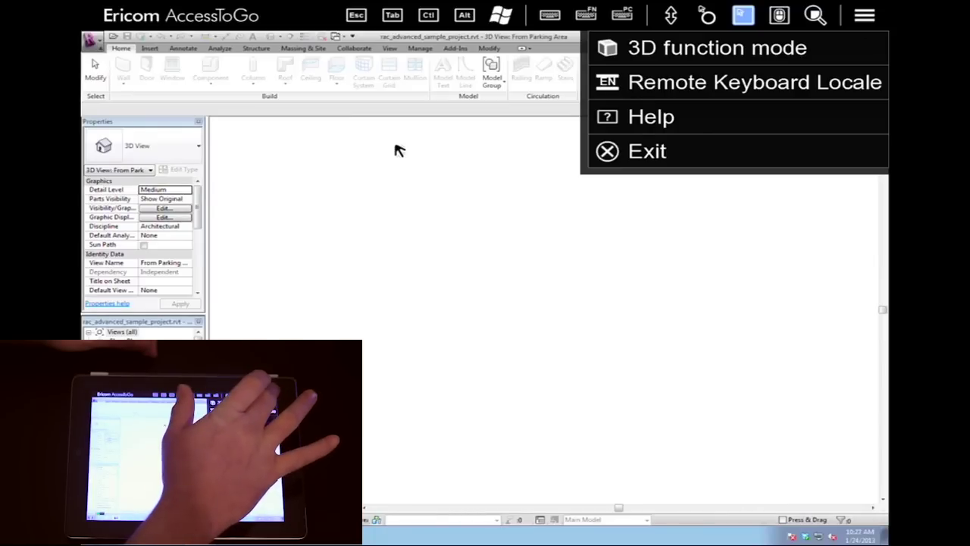
pyautogui.click(400, 150)
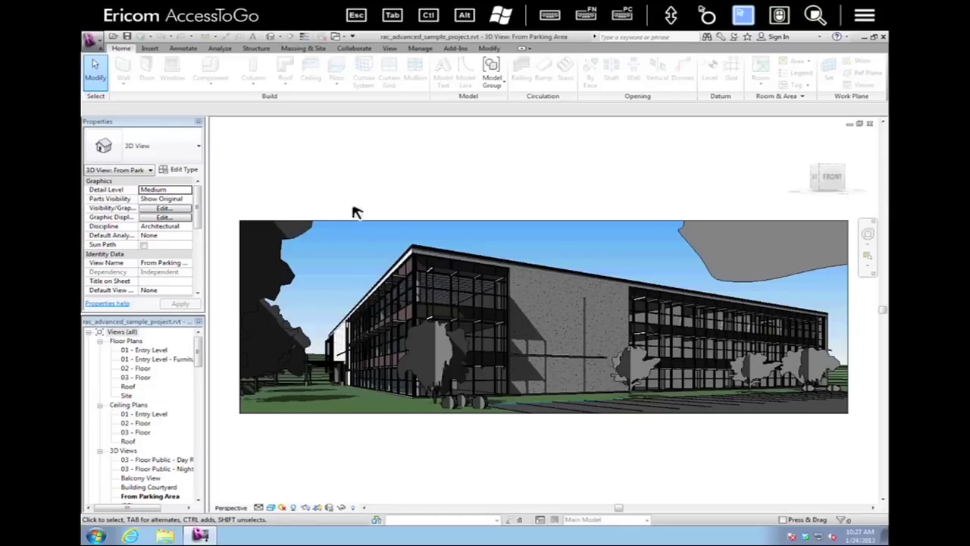
# - Open floor plan 01 - Entry Level from the Project Browser's Floor Plans list
pyautogui.doubleClick(135, 350)
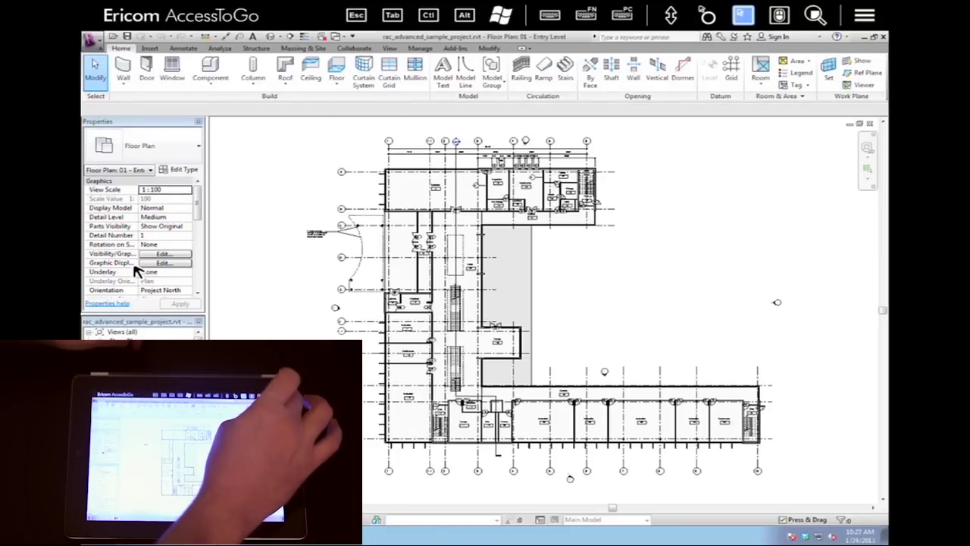
# - Turn on AccessToGo's 3D function mode for touch navigation
pyautogui.click(865, 15)
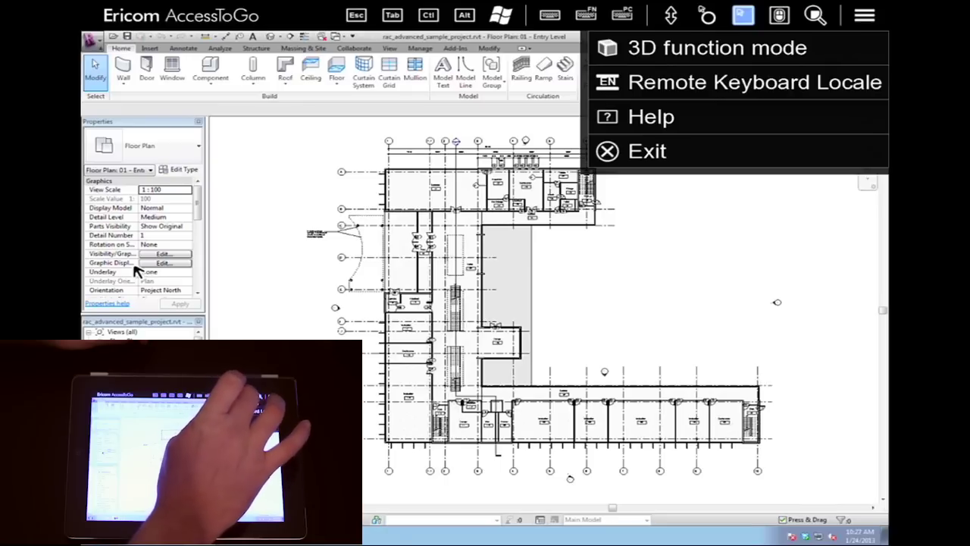
pyautogui.click(717, 48)
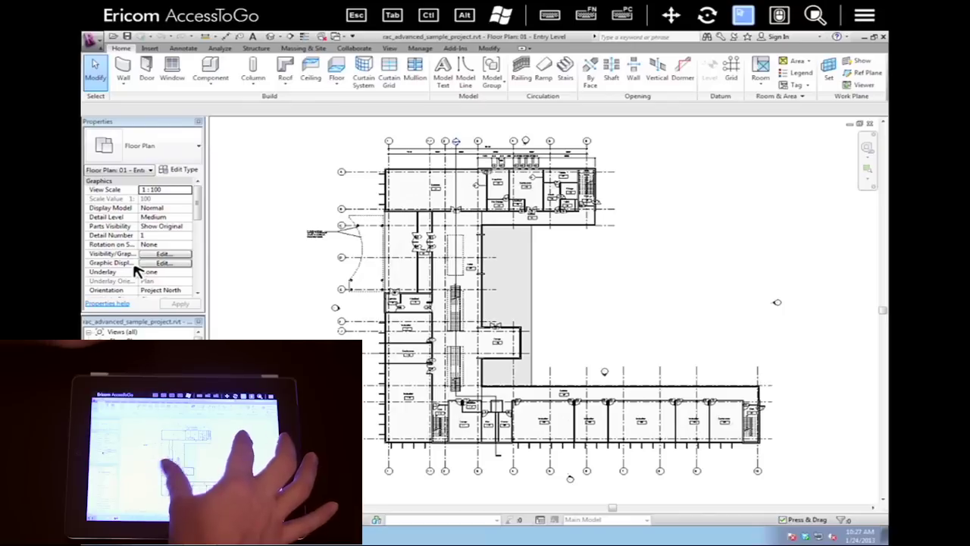
pyautogui.scroll(-3, 533, 321)
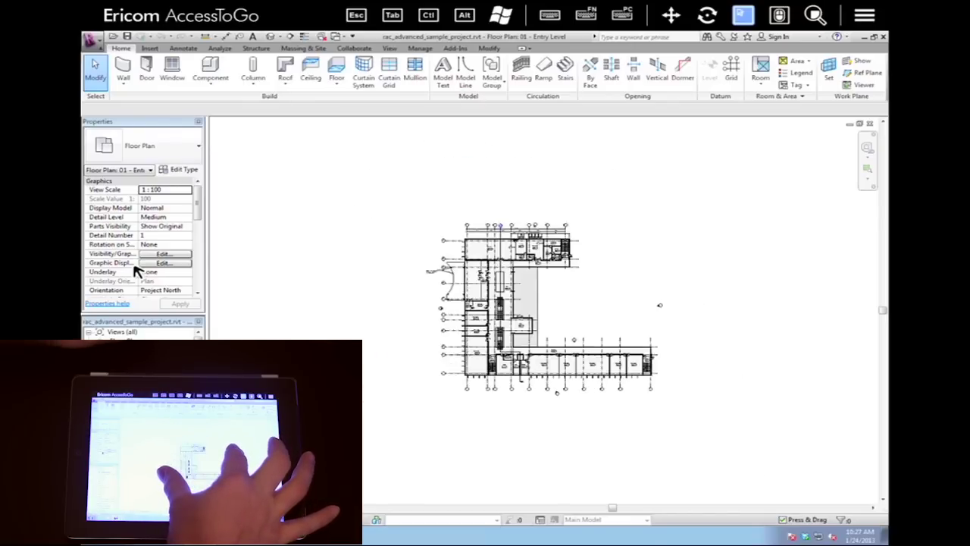
pyautogui.scroll(-2, 533, 321)
# - Zoom the Entry Level plan until the Electrical, Instruction and Lounge labels are readable
pyautogui.scroll(1, 545, 307)
pyautogui.scroll(3, 545, 307)
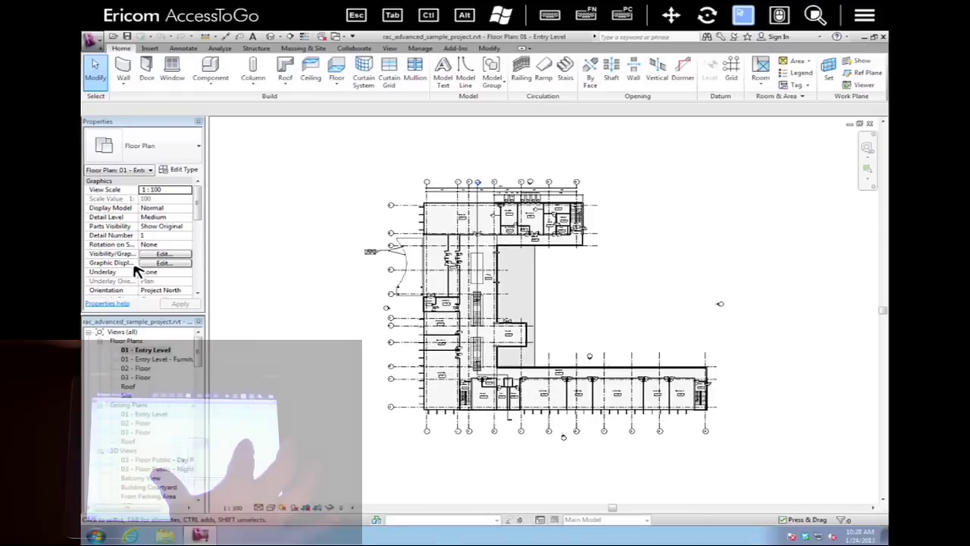
pyautogui.scroll(1, 545, 307)
pyautogui.scroll(1, 546, 299)
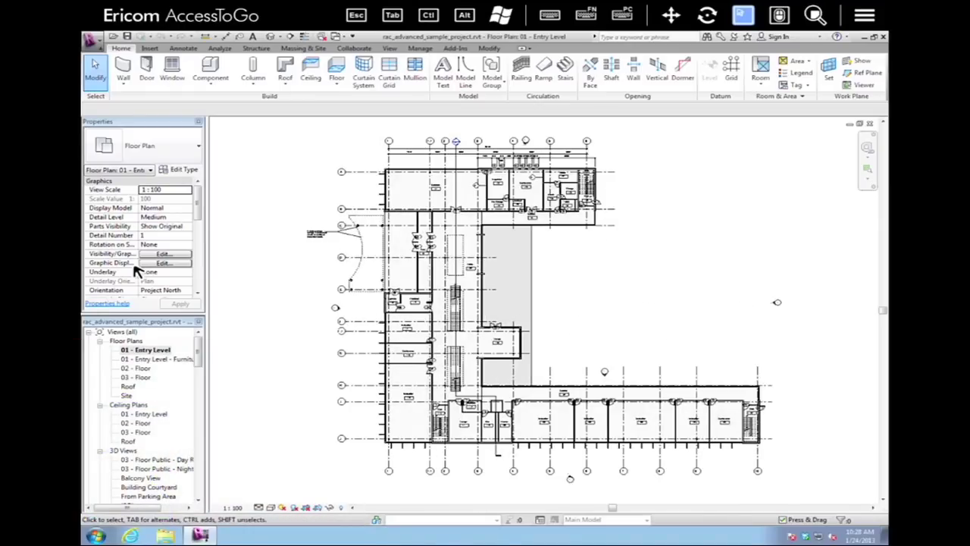
pyautogui.scroll(-2, 544, 308)
pyautogui.scroll(-1, 544, 308)
pyautogui.scroll(1, 544, 308)
pyautogui.scroll(1, 544, 308)
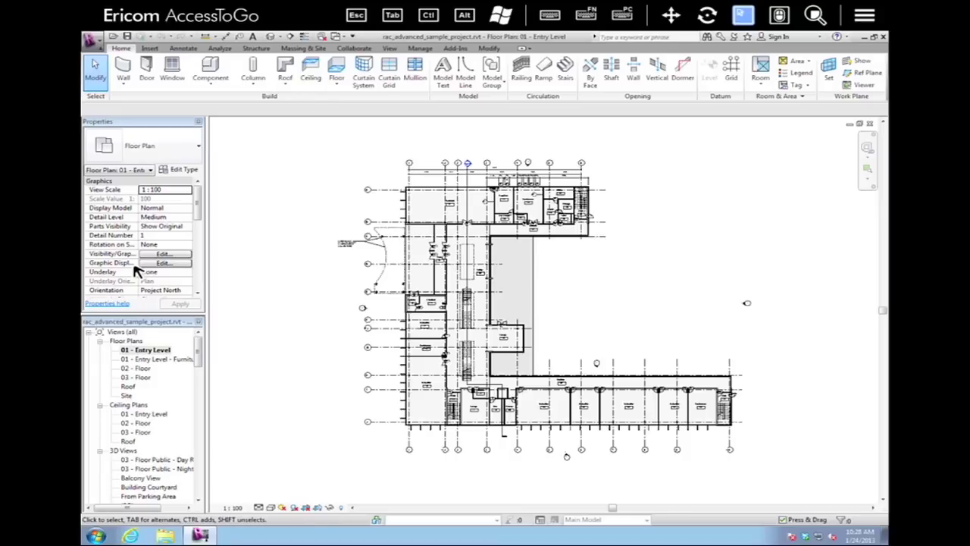
pyautogui.scroll(1, 545, 308)
pyautogui.scroll(4, 372, 304)
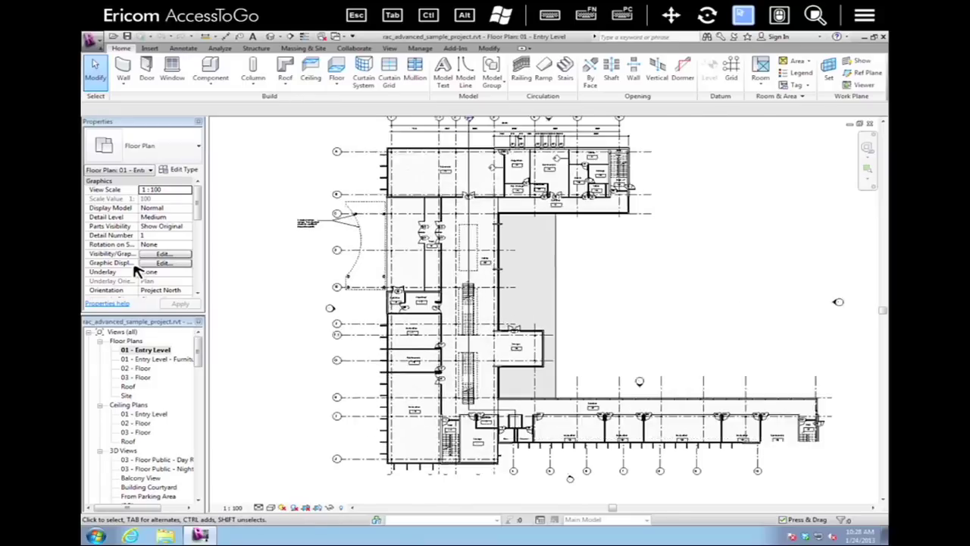
pyautogui.scroll(6, 372, 304)
pyautogui.scroll(1, 372, 303)
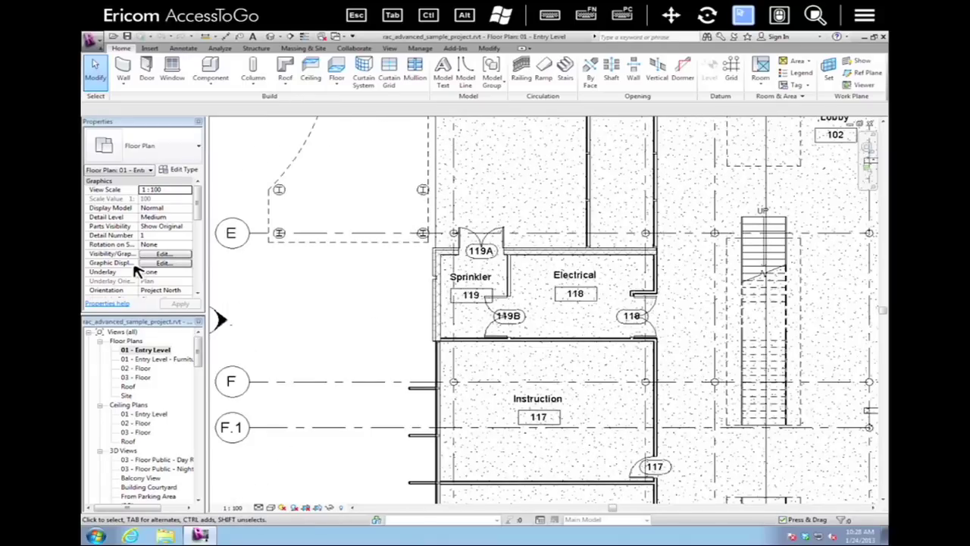
pyautogui.scroll(-2, 372, 304)
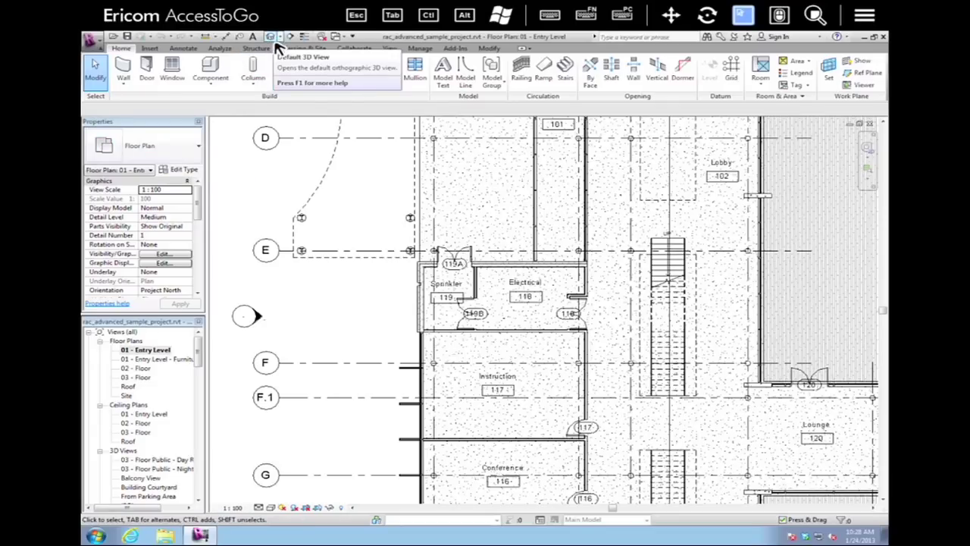
# - Switch to the Default 3D View, zoom in and orbit around the building
pyautogui.click(273, 42)
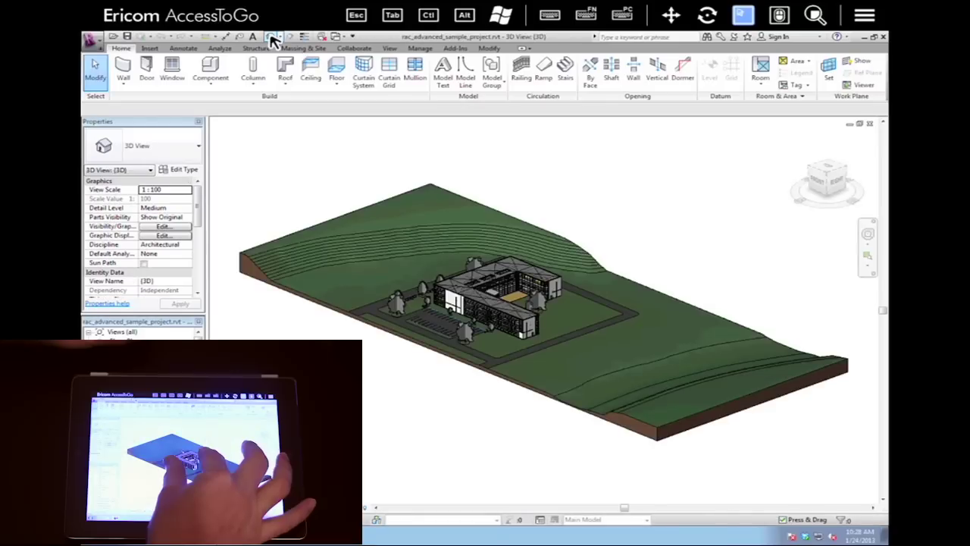
pyautogui.scroll(2, 500, 303)
pyautogui.scroll(3, 501, 303)
pyautogui.scroll(1, 500, 303)
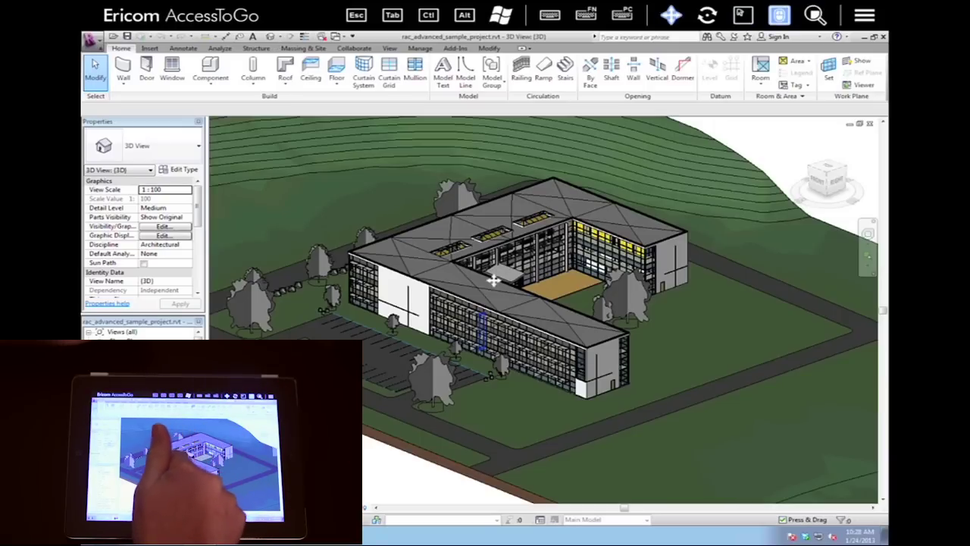
pyautogui.moveTo(498, 319)
pyautogui.keyDown('shift'); pyautogui.mouseDown(button='middle')
pyautogui.moveTo(601, 318)
pyautogui.moveTo(419, 307)
pyautogui.moveTo(465, 325)
pyautogui.moveTo(528, 319)
pyautogui.moveTo(498, 311)
pyautogui.mouseUp(button='middle'); pyautogui.keyUp('shift')
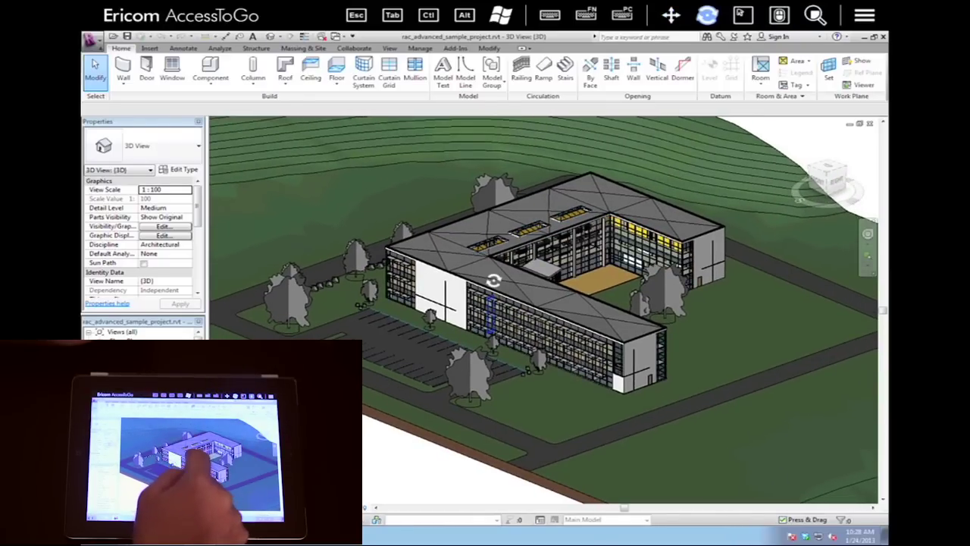
pyautogui.moveTo(526, 345)
pyautogui.keyDown('shift'); pyautogui.mouseDown(button='middle')
pyautogui.moveTo(523, 322)
pyautogui.moveTo(422, 329)
pyautogui.moveTo(405, 319)
pyautogui.moveTo(523, 368)
pyautogui.moveTo(455, 347)
pyautogui.moveTo(486, 331)
pyautogui.mouseUp(button='middle'); pyautogui.keyUp('shift')
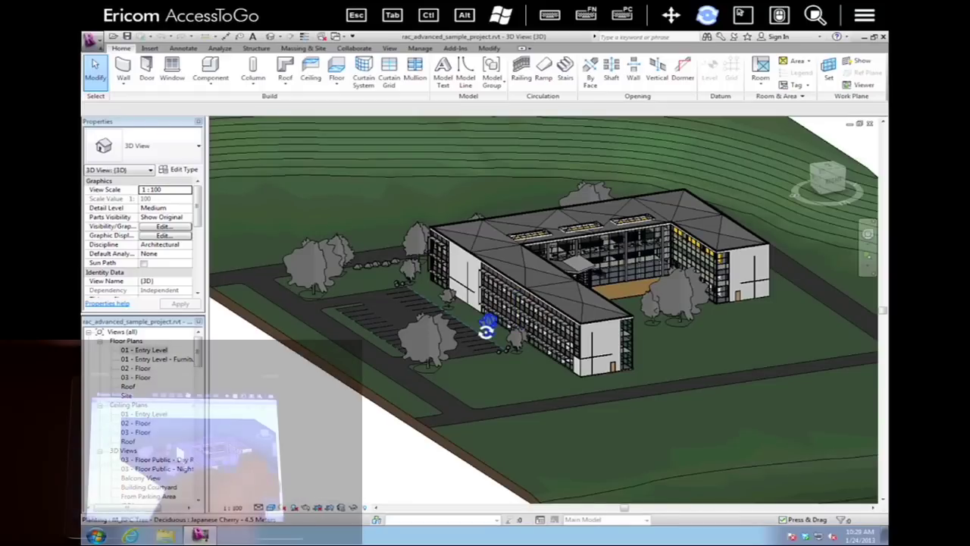
# - Zoom the 3D view to fit the whole site using the ZF shortcut
pyautogui.click(550, 15)
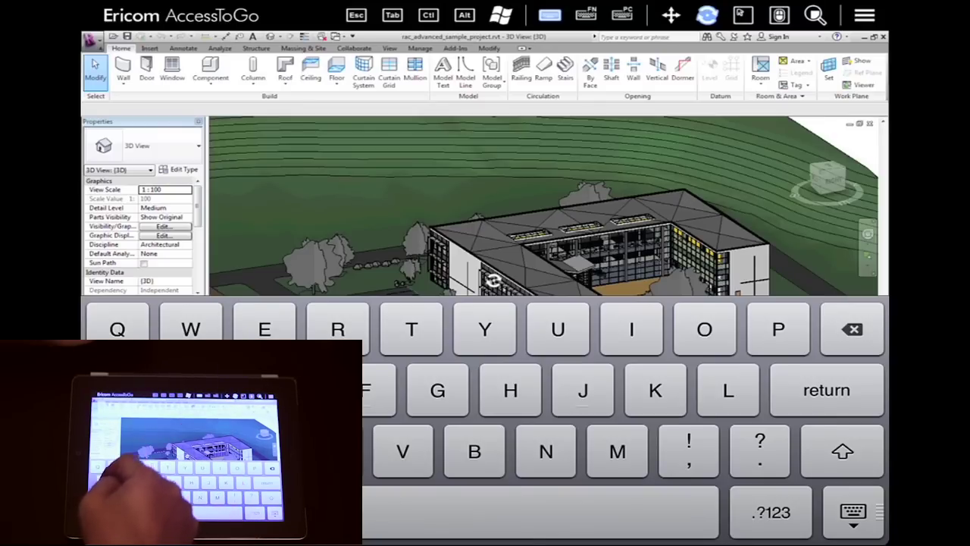
pyautogui.press('z')
pyautogui.press('f')
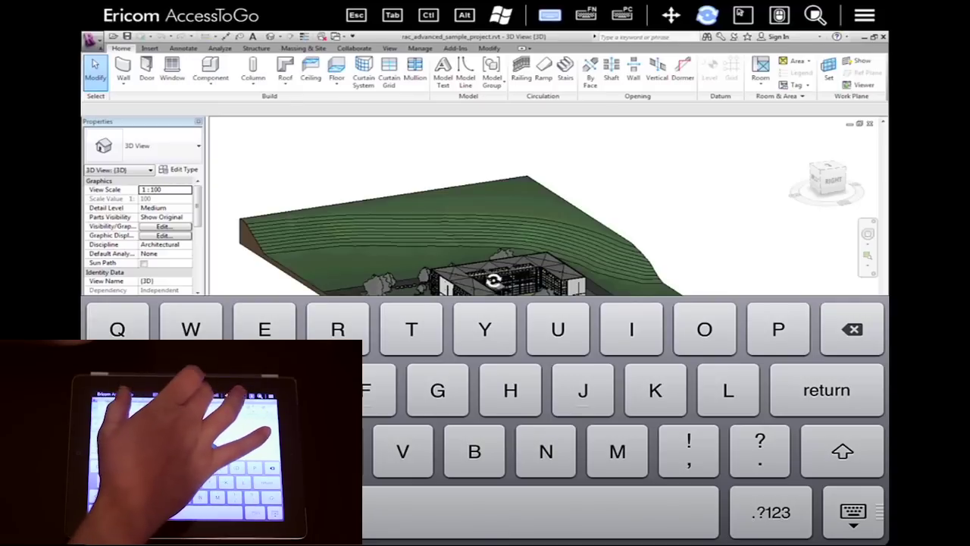
pyautogui.click(853, 513)
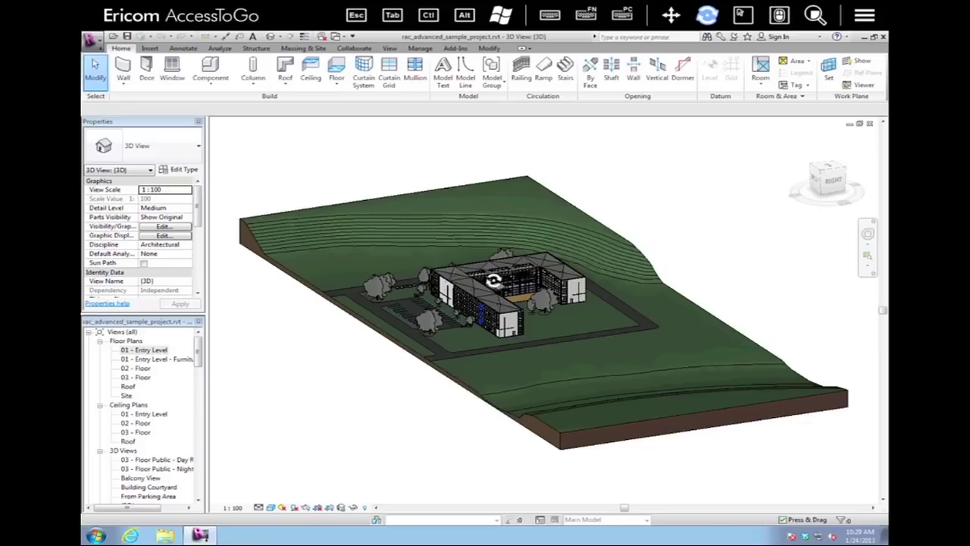
# - Orbit the site to a new angle and zoom in on the building's glazed facades
pyautogui.moveTo(558, 376)
pyautogui.mouseDown()
pyautogui.moveTo(612, 340)
pyautogui.moveTo(487, 364)
pyautogui.moveTo(433, 346)
pyautogui.moveTo(427, 372)
pyautogui.moveTo(368, 351)
pyautogui.mouseUp()
pyautogui.scroll(-3, 368, 351)
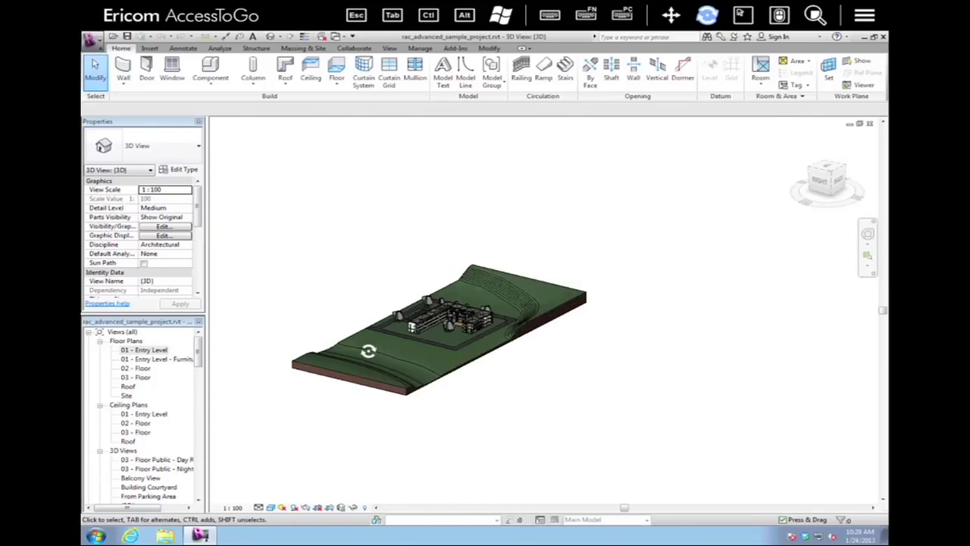
pyautogui.scroll(3, 368, 351)
pyautogui.scroll(1, 368, 351)
pyautogui.scroll(2, 369, 351)
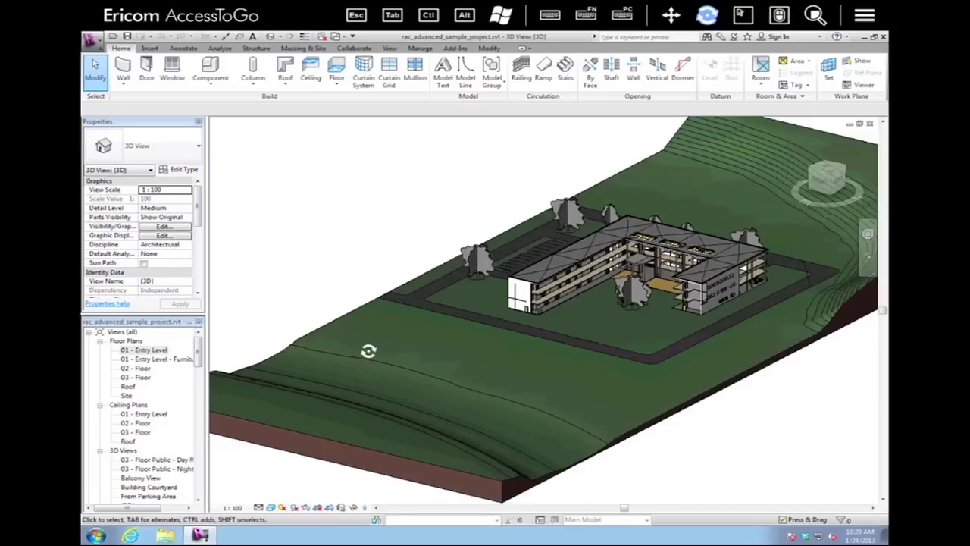
pyautogui.scroll(2, 368, 351)
pyautogui.scroll(2, 368, 351)
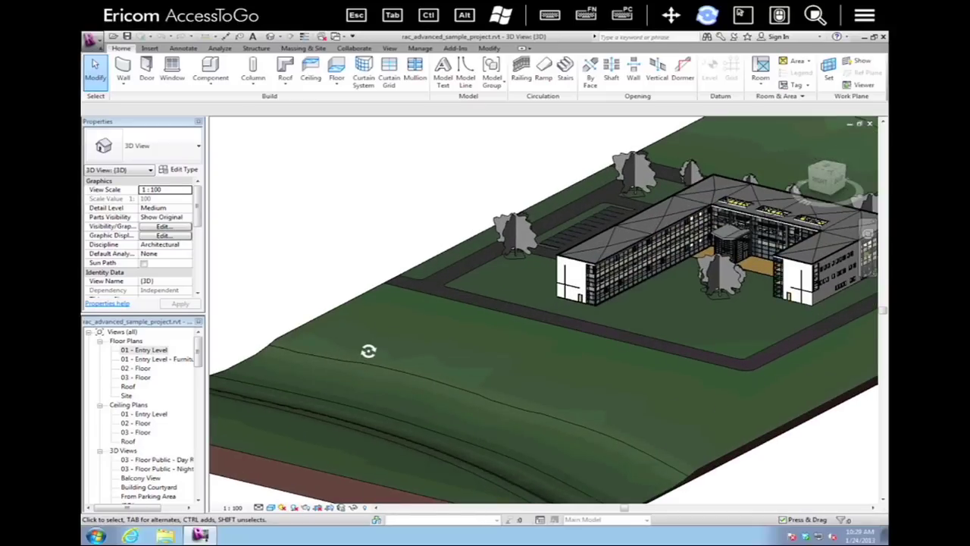